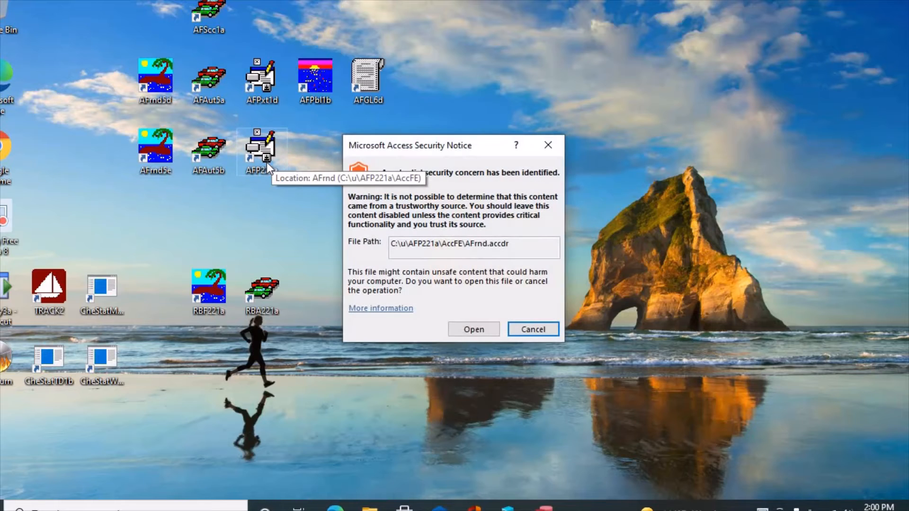
Allow the payroll database to open and sign in with company code DEM and the demo user ID
left_click(470, 329)
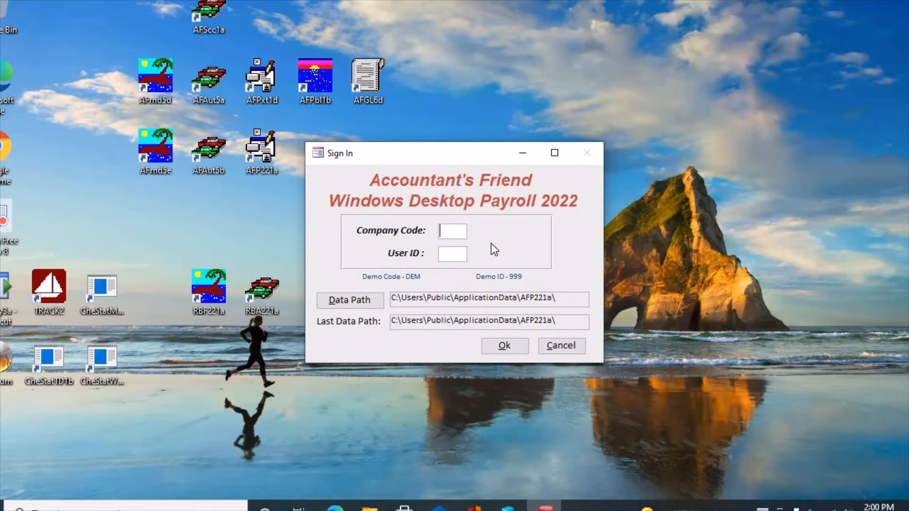
type("DEM")
key("Tab")
type("999")
left_click(492, 351)
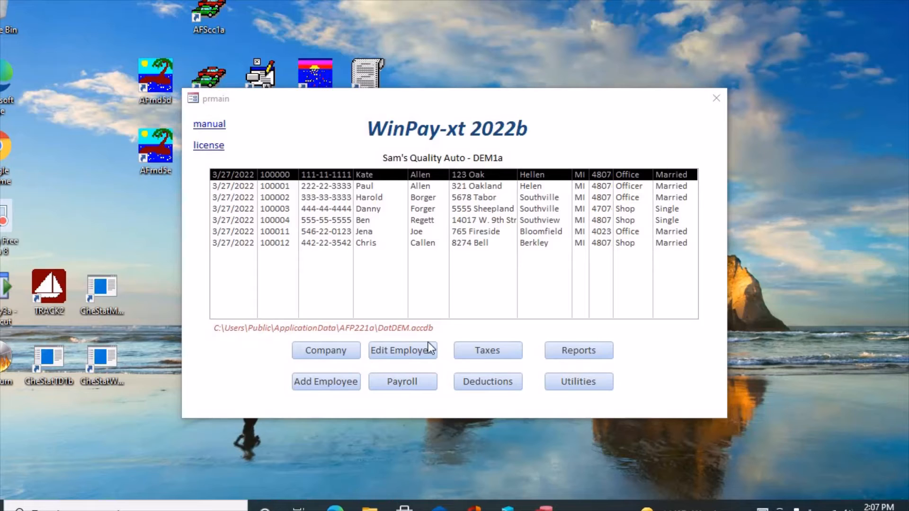
Review the company information record and save it
left_click(339, 349)
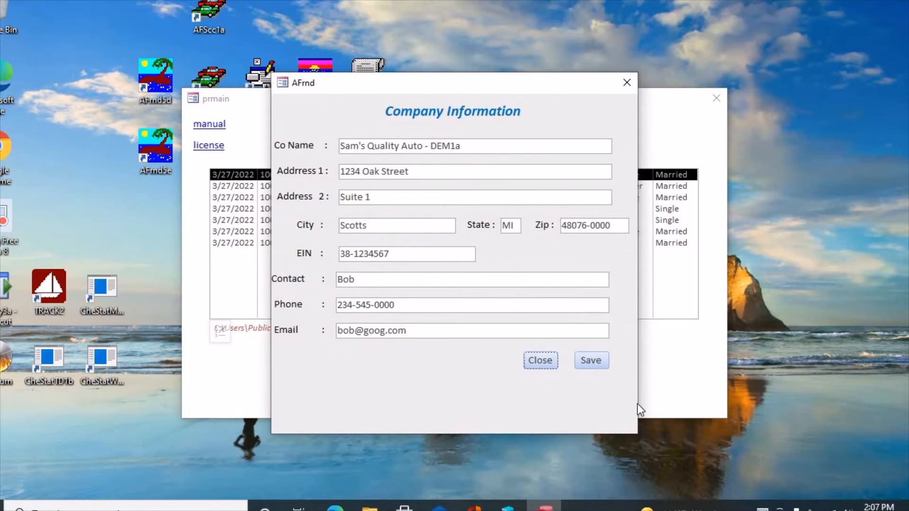
left_click(590, 362)
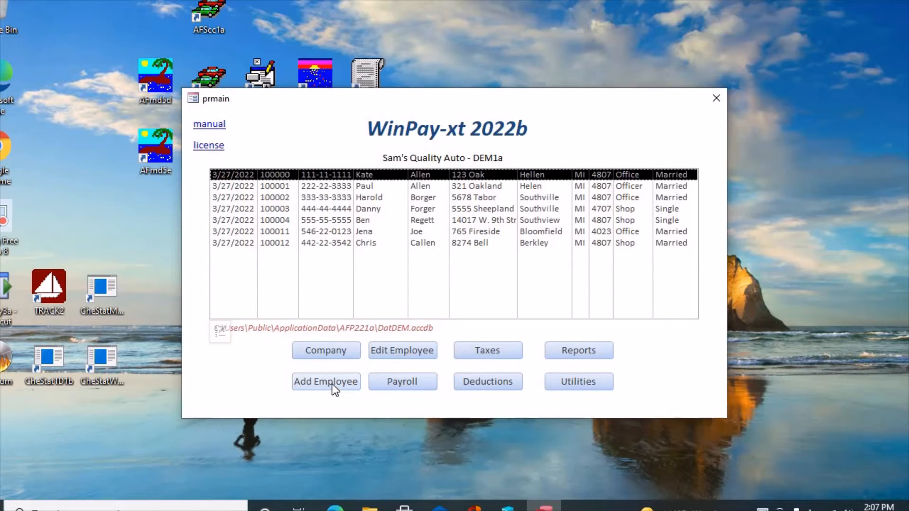
View the blank form for adding an employee and return to the main screen without adding anyone
left_click(331, 381)
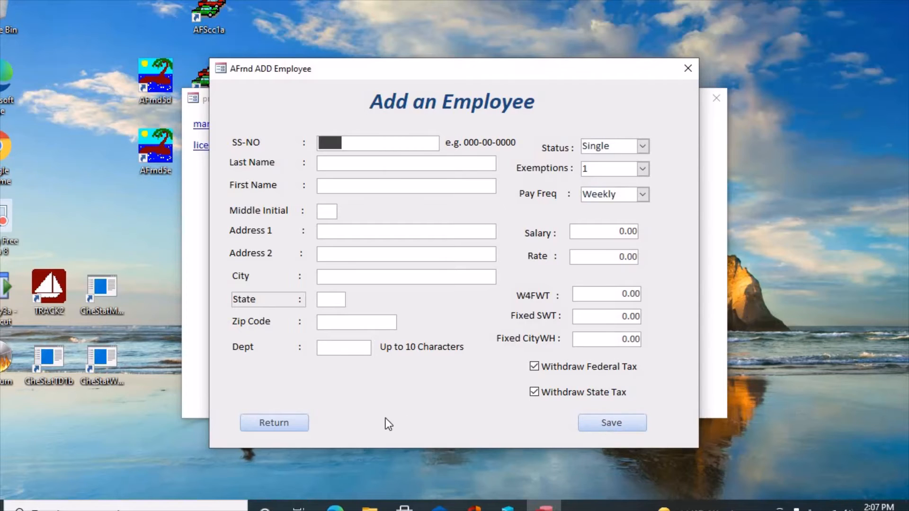
key("Tab")
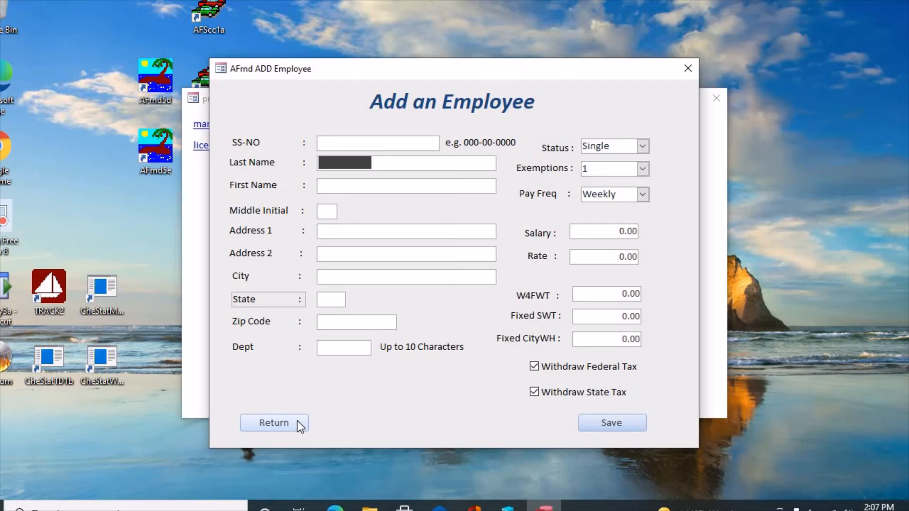
left_click(298, 420)
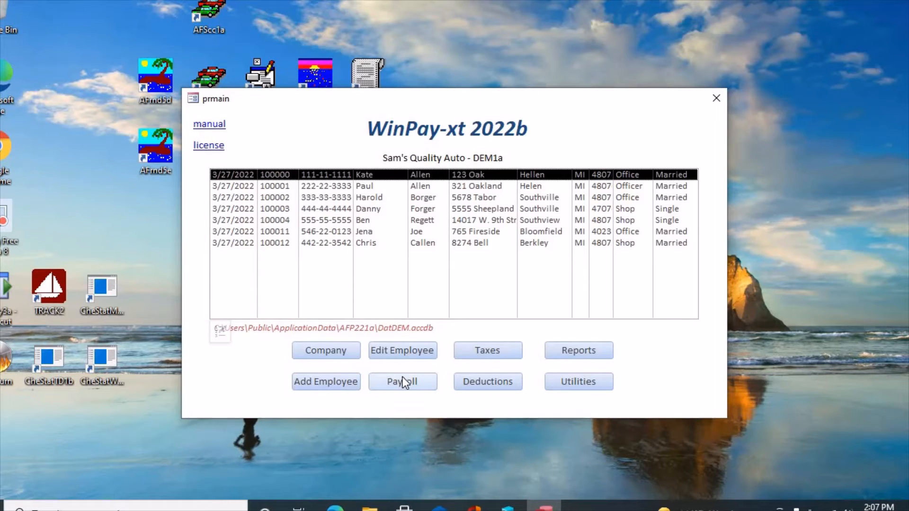
left_click(402, 381)
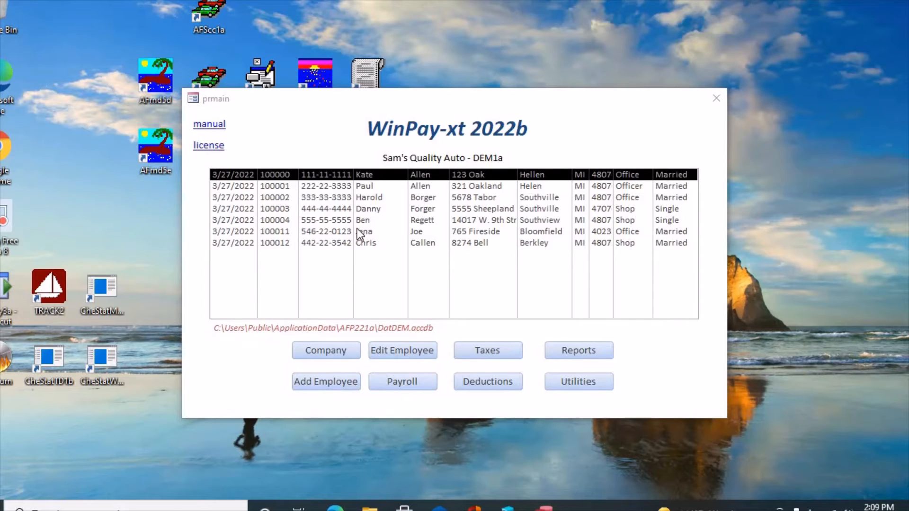
Select the second employee in the list, open the record for editing and save it
left_click(375, 186)
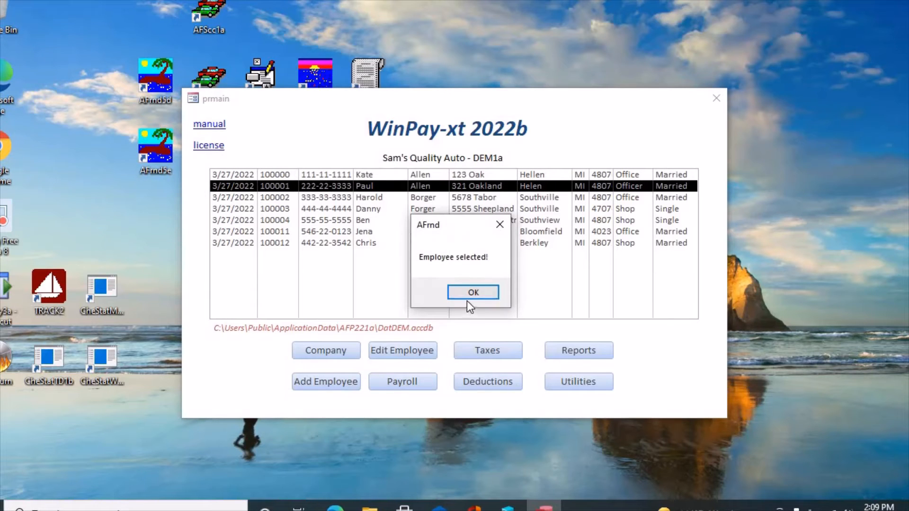
left_click(469, 294)
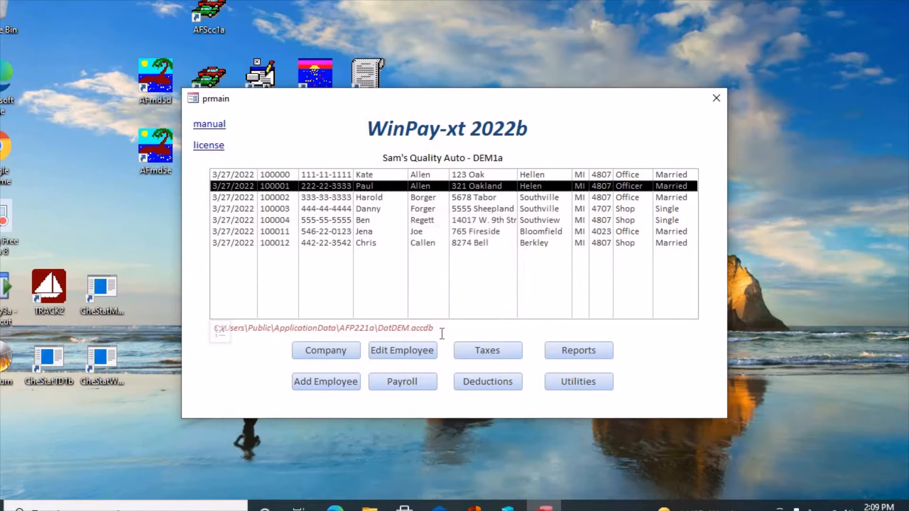
left_click(404, 354)
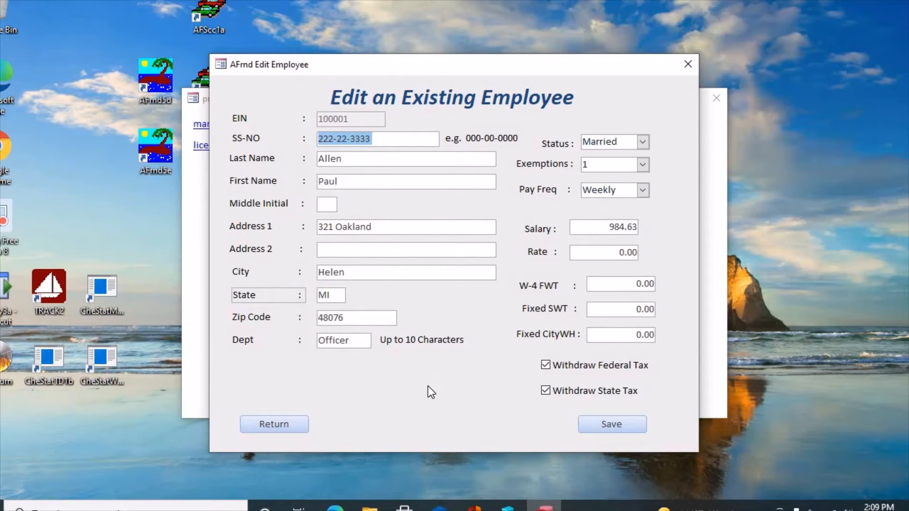
left_click(634, 427)
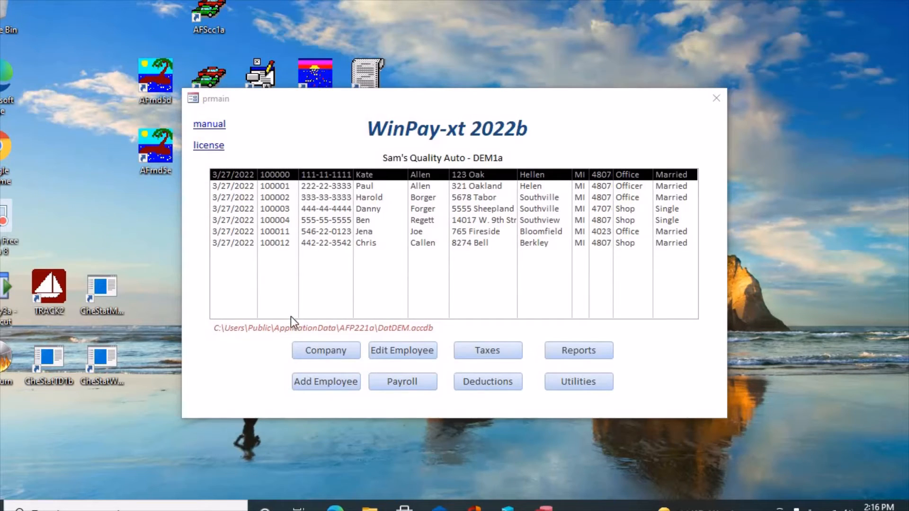
Calculate the payroll for the first listed employee with paydate 4/3/2022 and post it
left_click(392, 178)
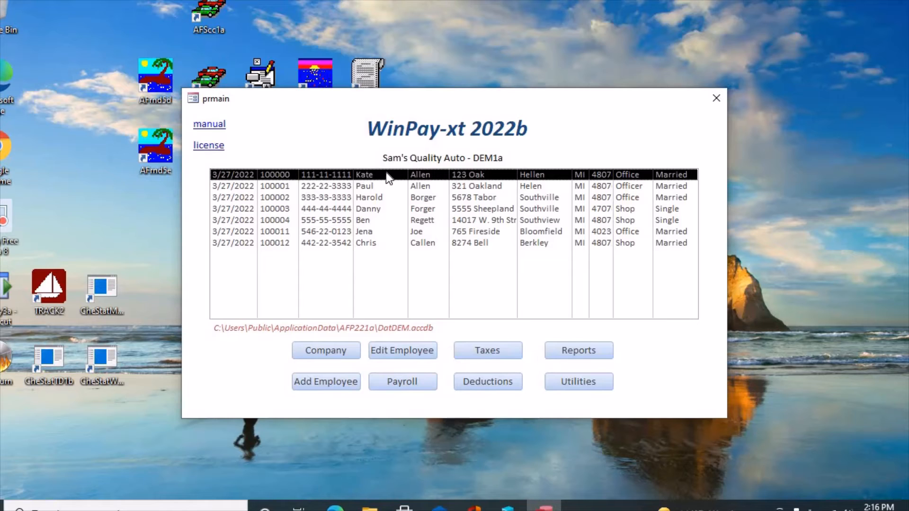
double_click(381, 178)
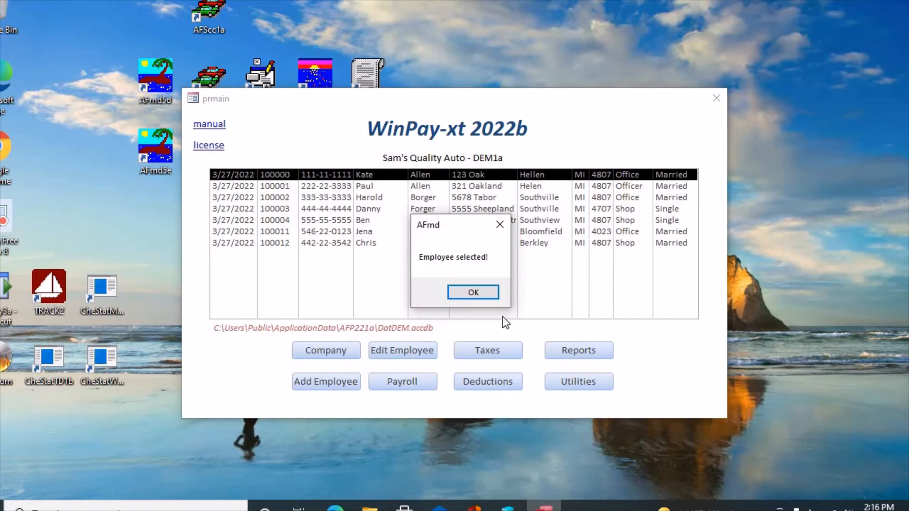
left_click(493, 291)
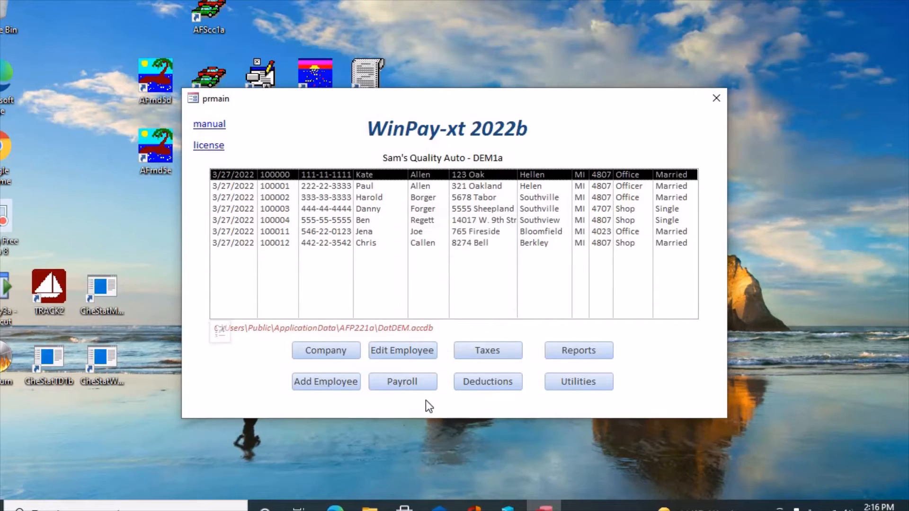
left_click(404, 382)
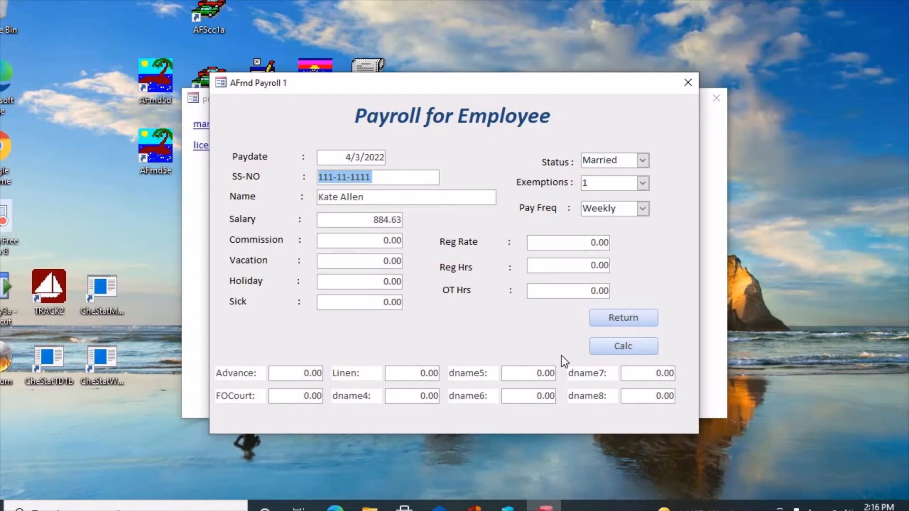
left_click(646, 347)
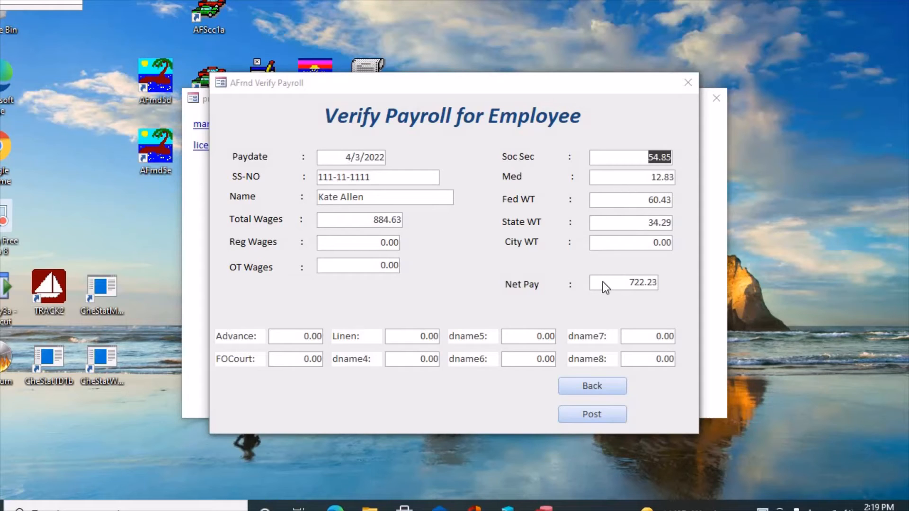
left_click(614, 414)
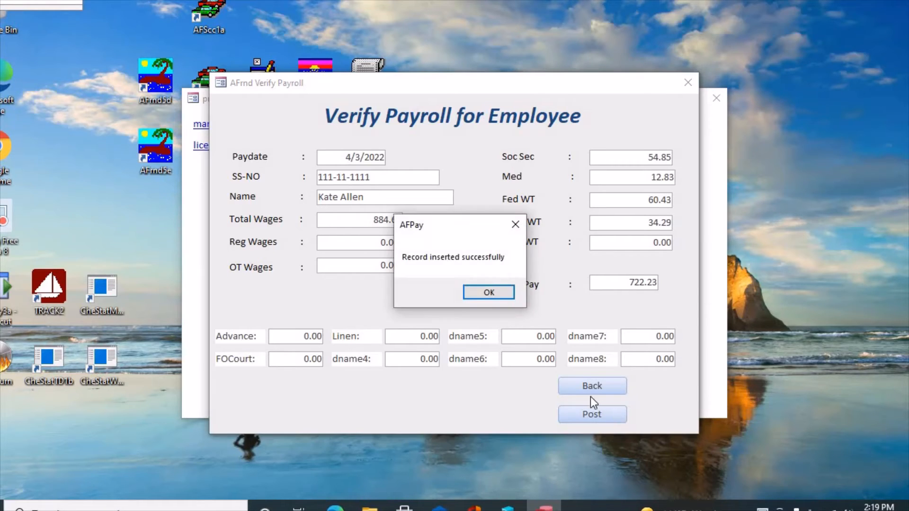
left_click(491, 292)
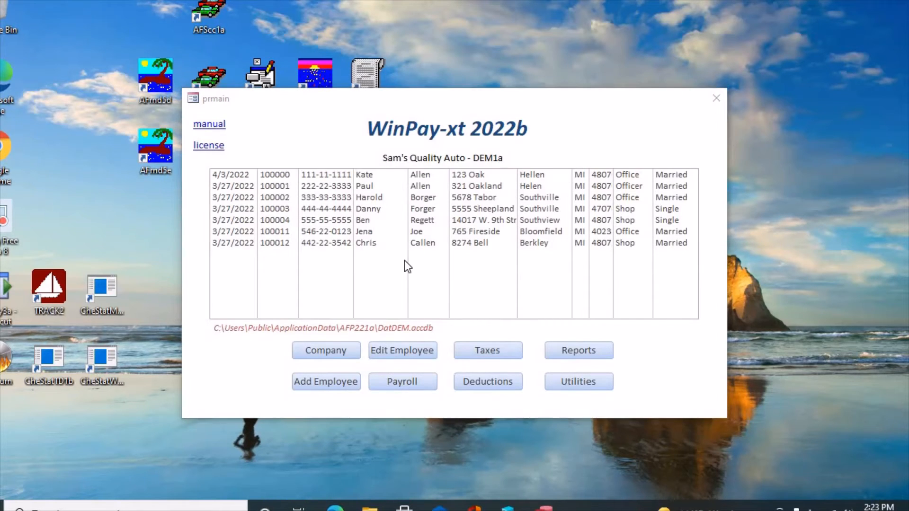
Calculate the payroll for the second listed employee with paydate 4/3/2022 and post it
left_click(399, 186)
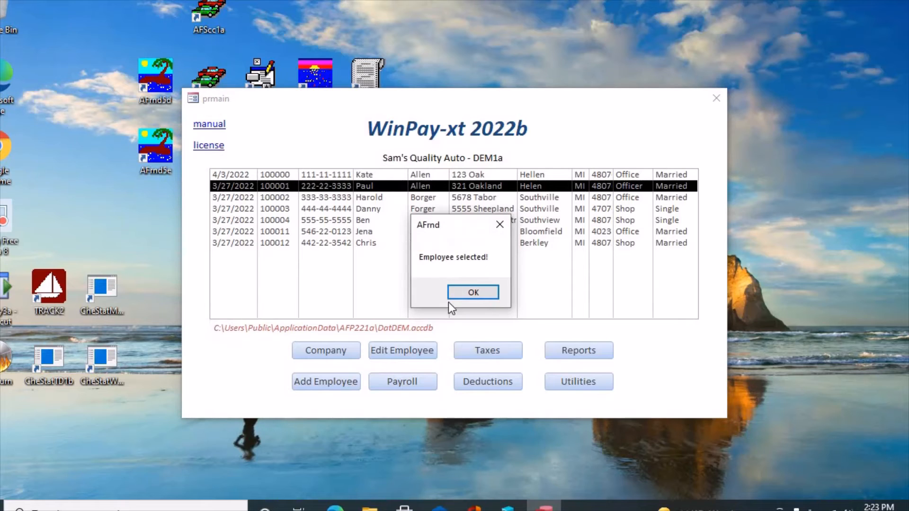
left_click(456, 291)
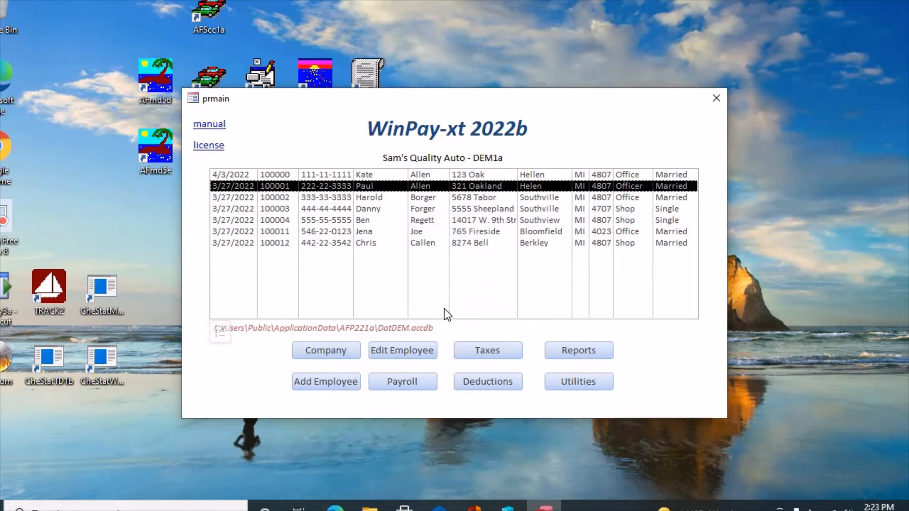
left_click(401, 381)
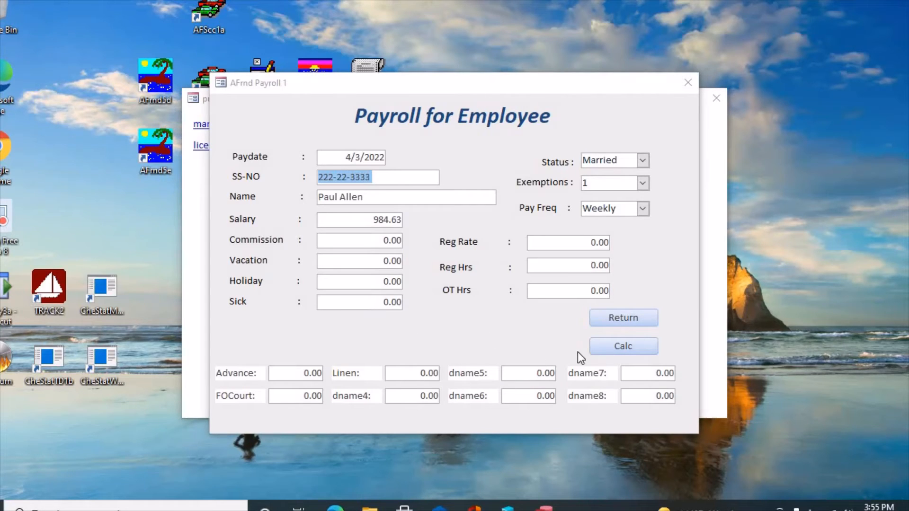
left_click(591, 347)
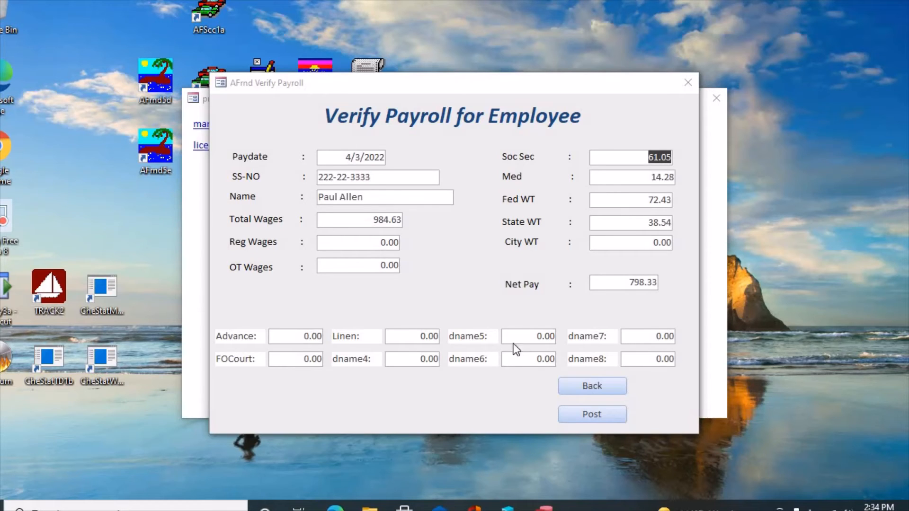
left_click(580, 412)
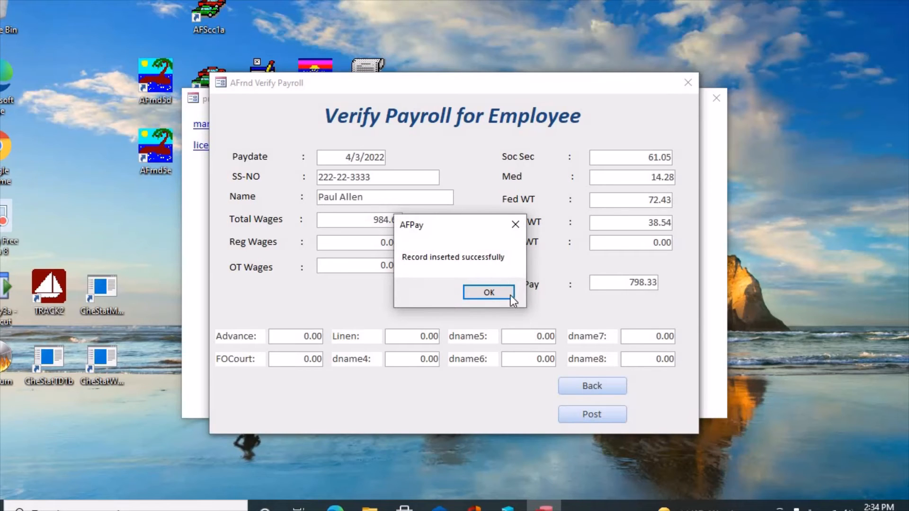
left_click(510, 294)
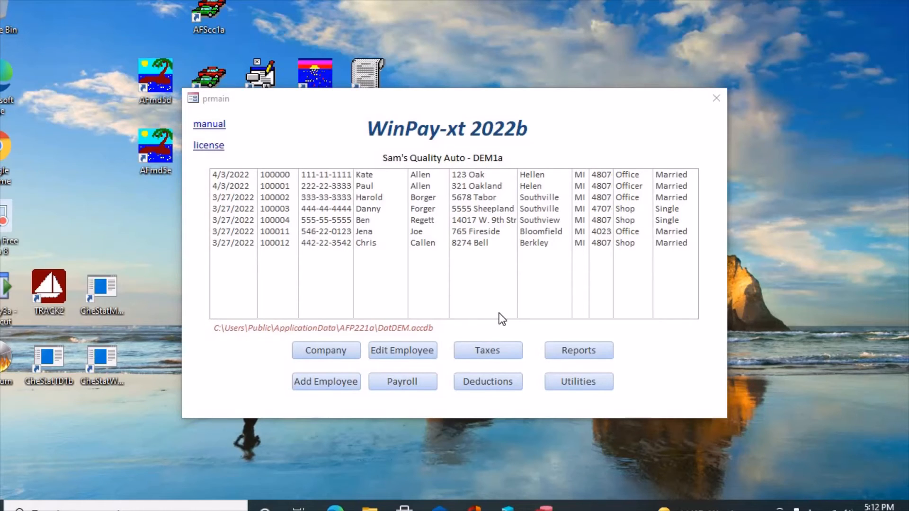
View the period taxes and the Form 941 quarter selection, and return to the main screen
left_click(496, 354)
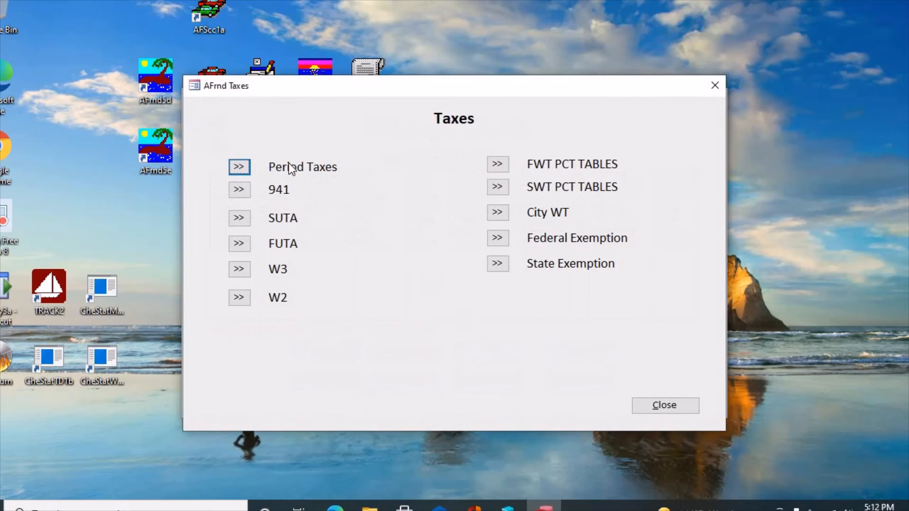
left_click(240, 167)
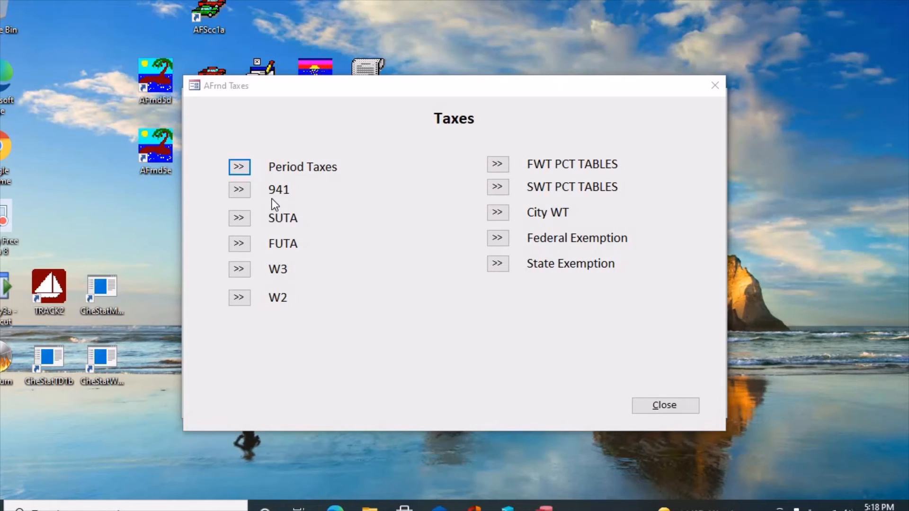
left_click(246, 192)
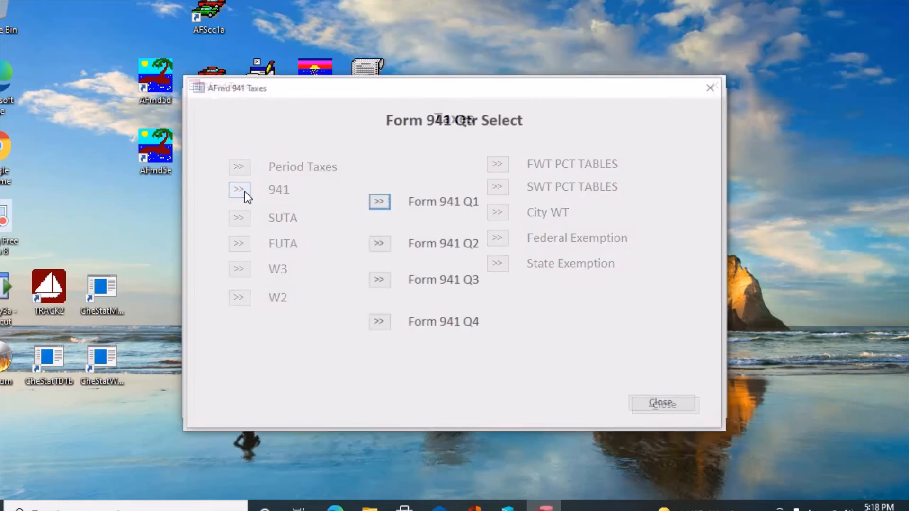
left_click(665, 405)
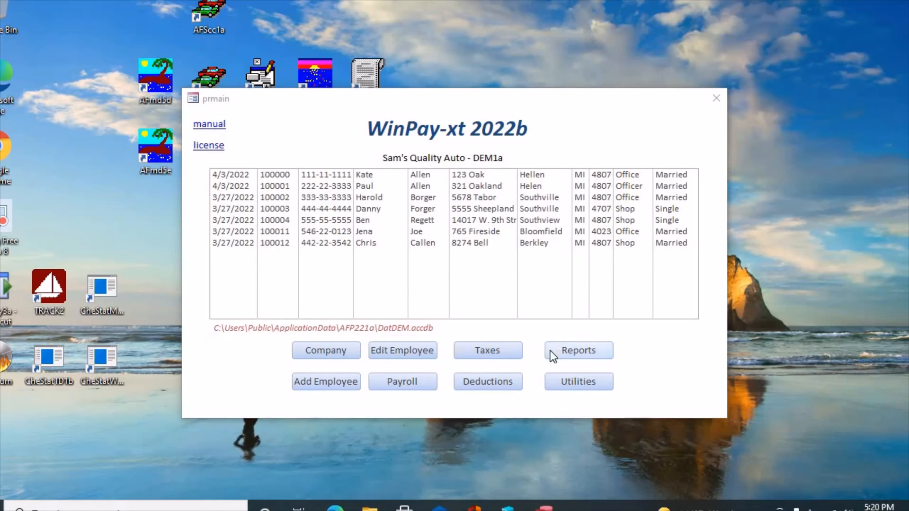
View the available employee deduction options and payroll reports, closing each before returning to the main screen
left_click(493, 383)
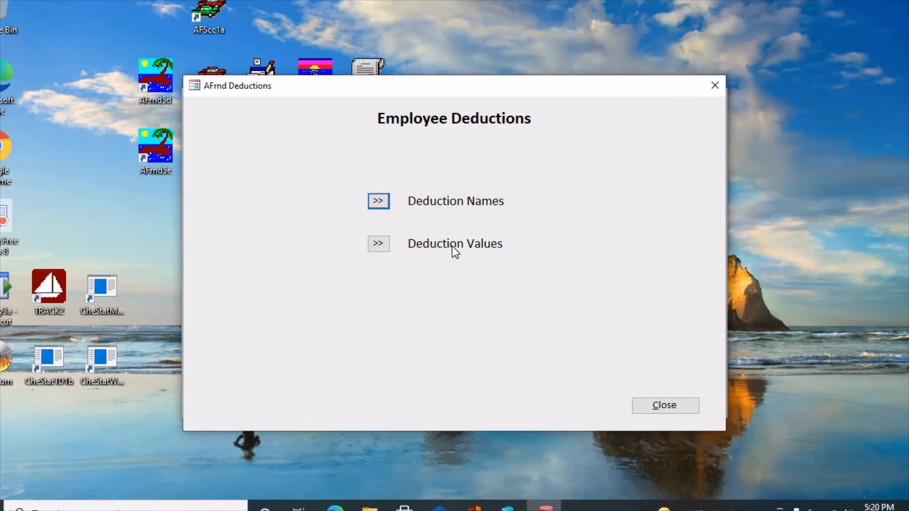
left_click(659, 404)
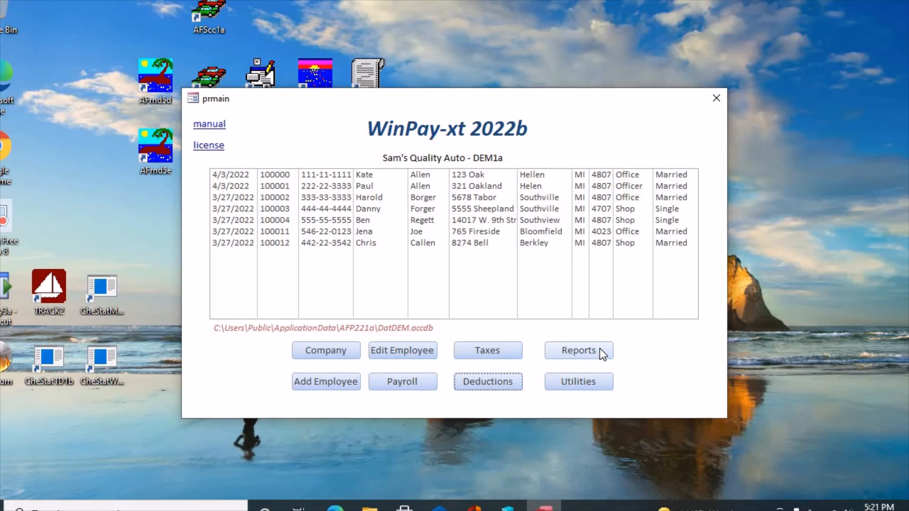
left_click(599, 350)
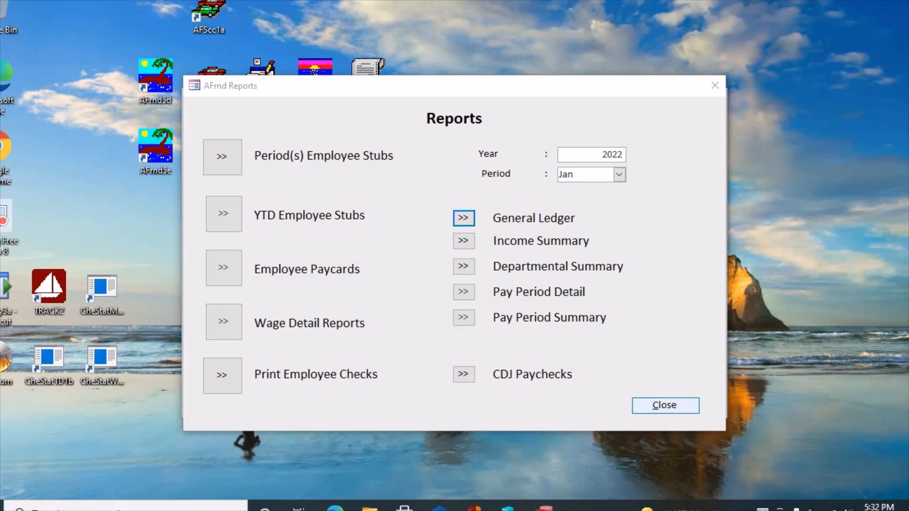
left_click(665, 405)
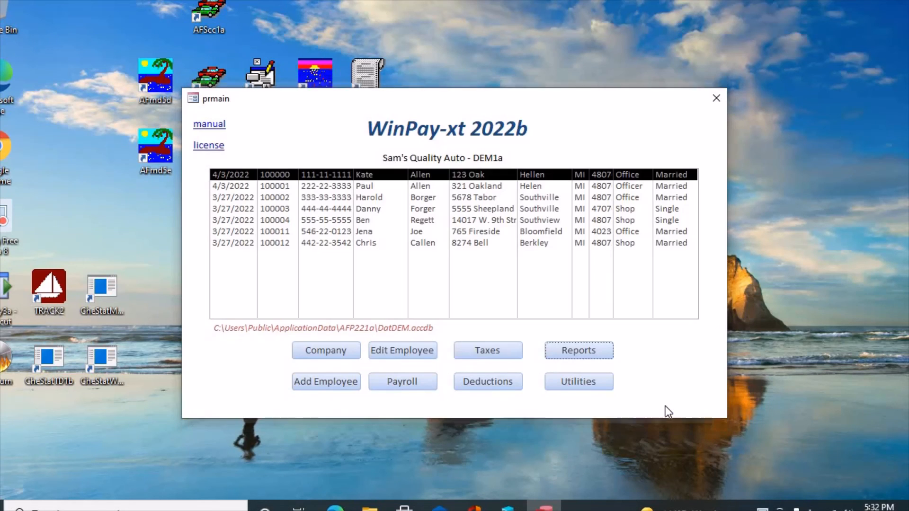